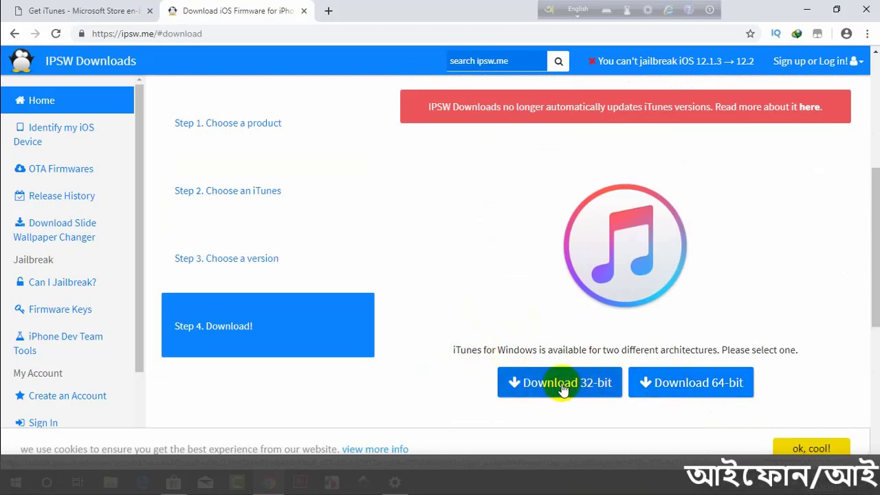
Download the 64-bit iTunes installer, keeping the existing completed file, and open the folder that contains it.
click(693, 389)
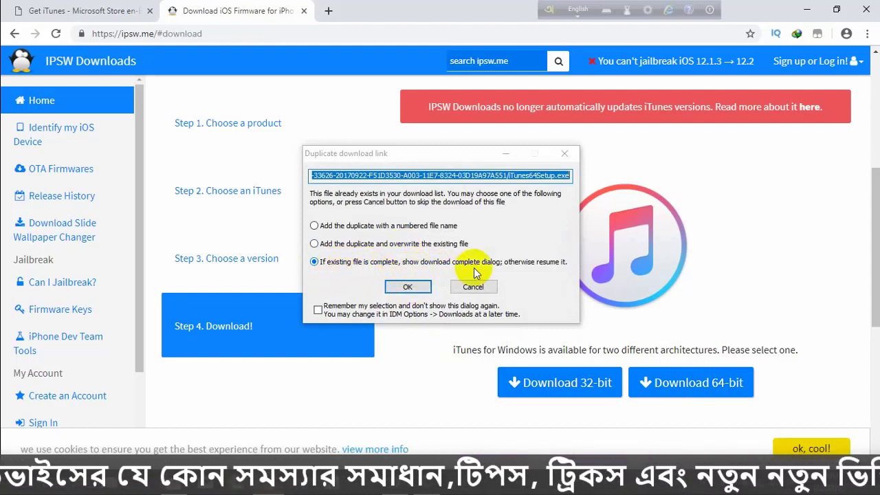
click(418, 288)
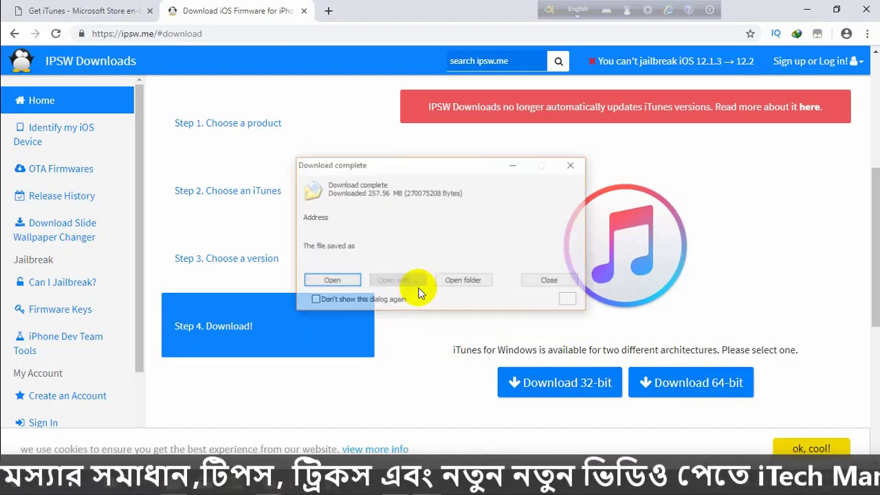
click(451, 283)
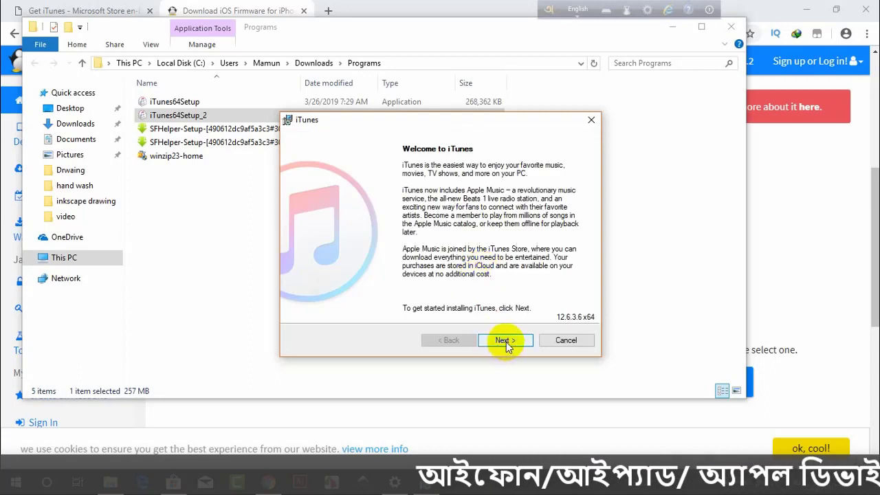
Install 64-bit iTunes 12.6.3.6 with the default options, finish the installer, and minimize the folder and browser windows.
click(506, 342)
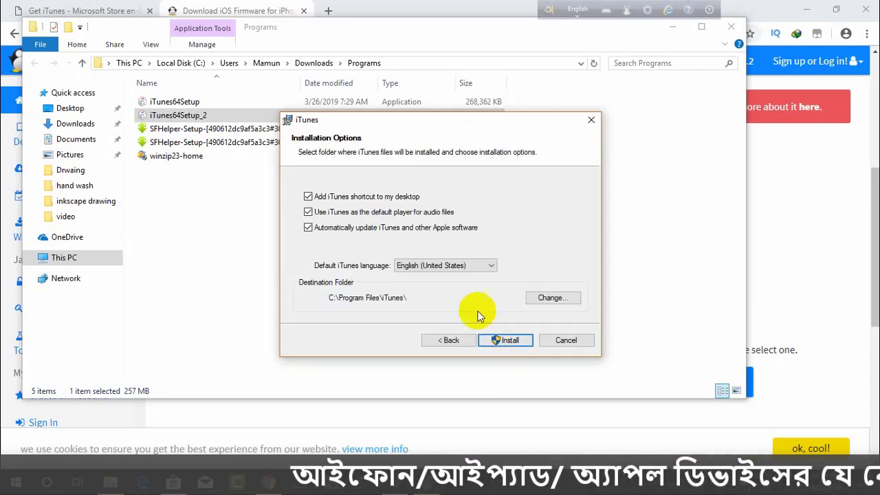
click(517, 341)
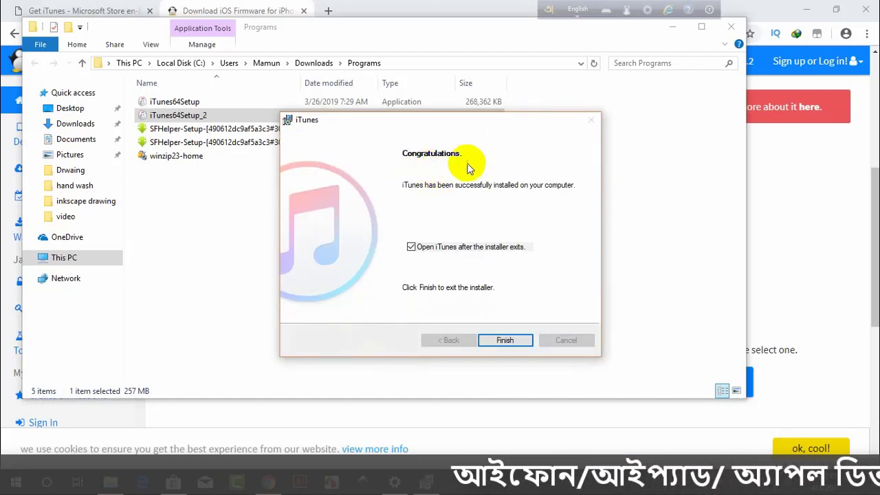
click(511, 343)
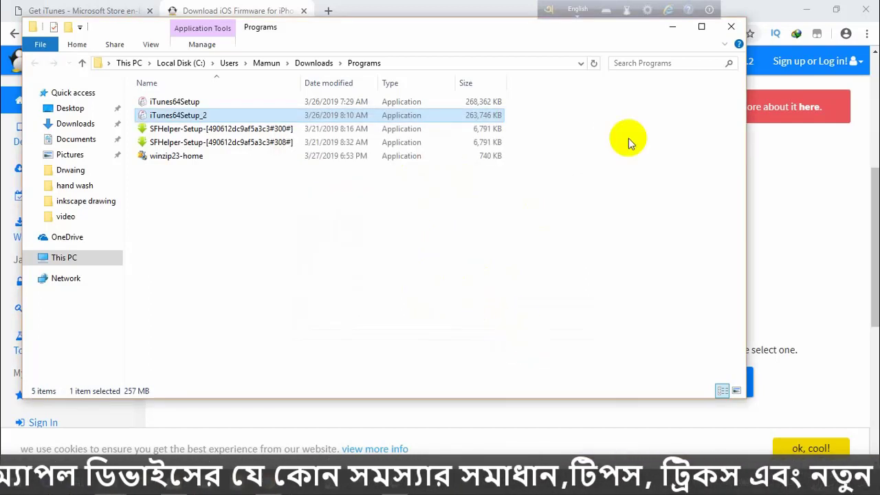
click(672, 28)
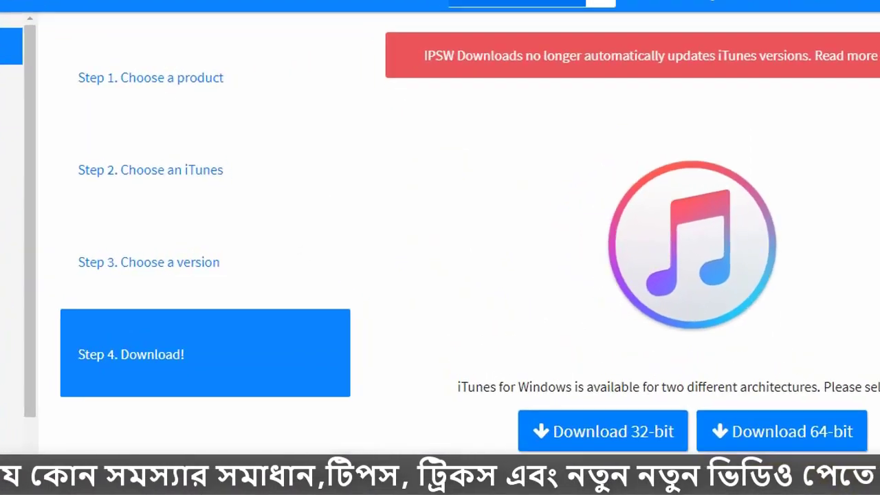
click(809, 11)
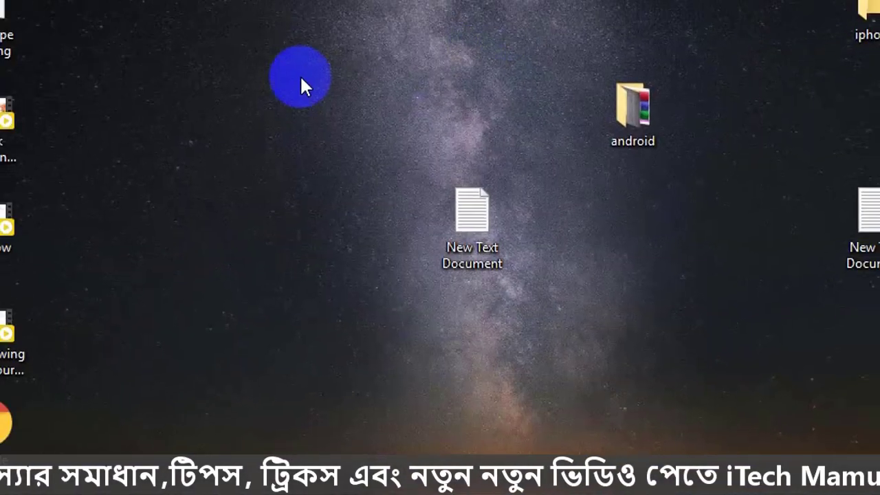
click(169, 87)
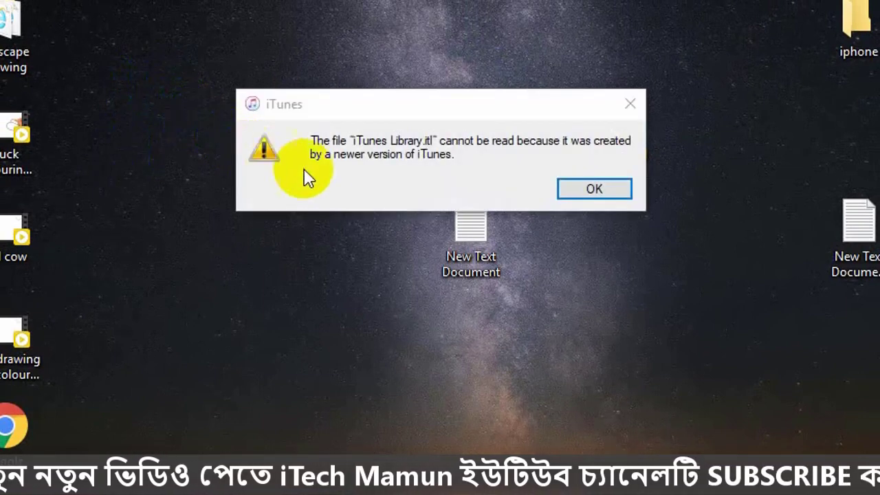
right_click(163, 74)
click(251, 139)
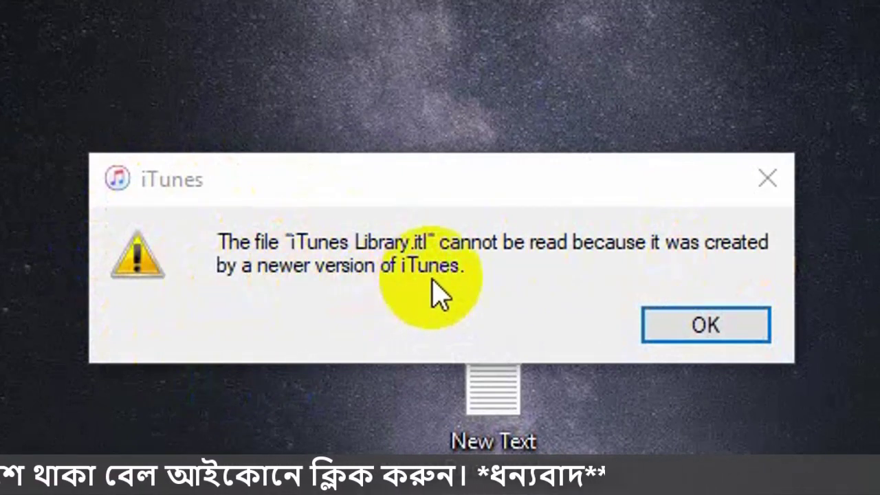
drag(811, 97, 86, 385)
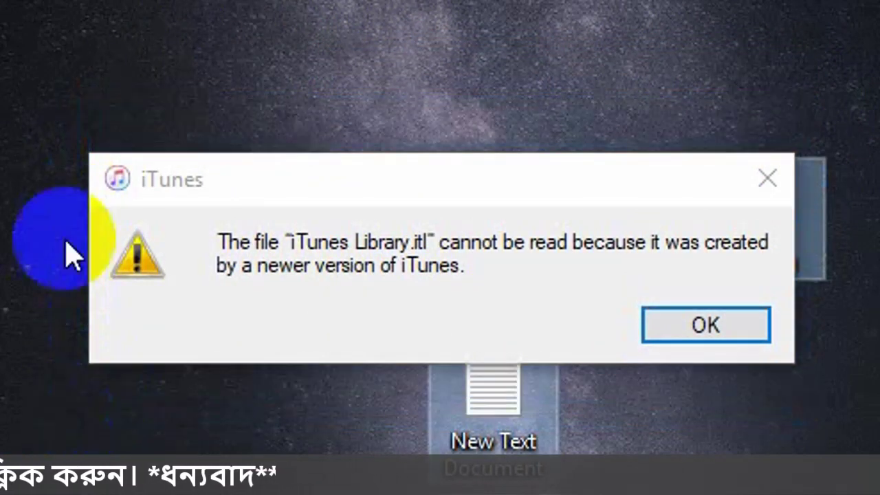
click(16, 62)
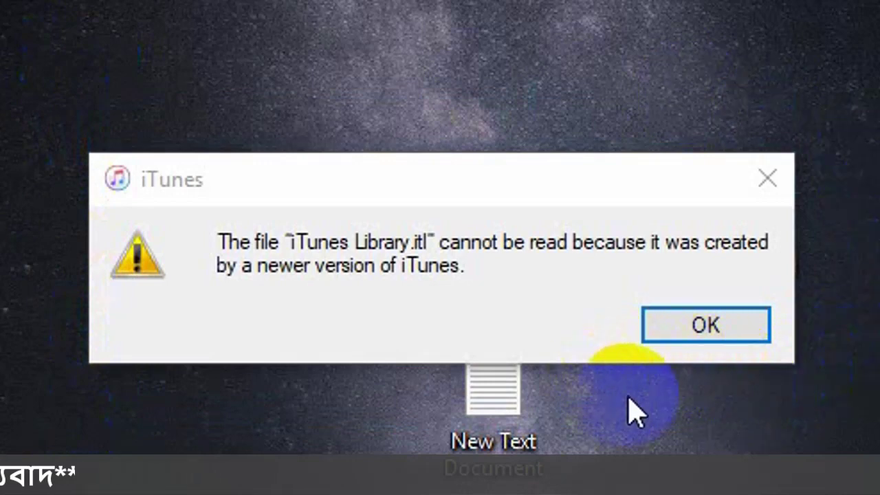
drag(33, 157, 740, 428)
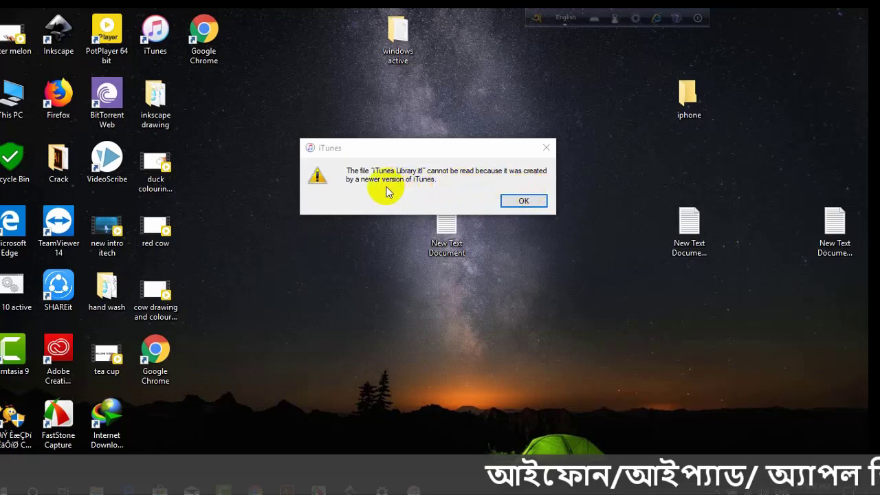
Dismiss the iTunes library error and open the iTunes folder inside This PC's Music folder.
click(524, 202)
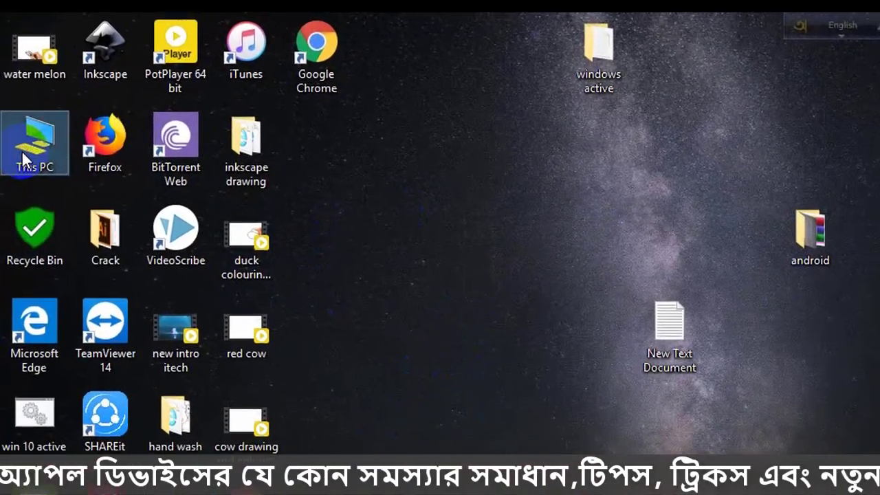
click(23, 156)
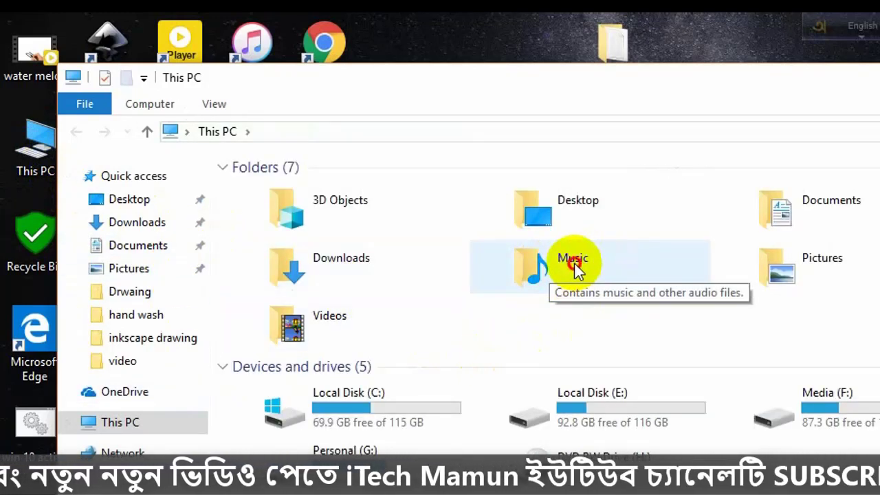
double_click(576, 264)
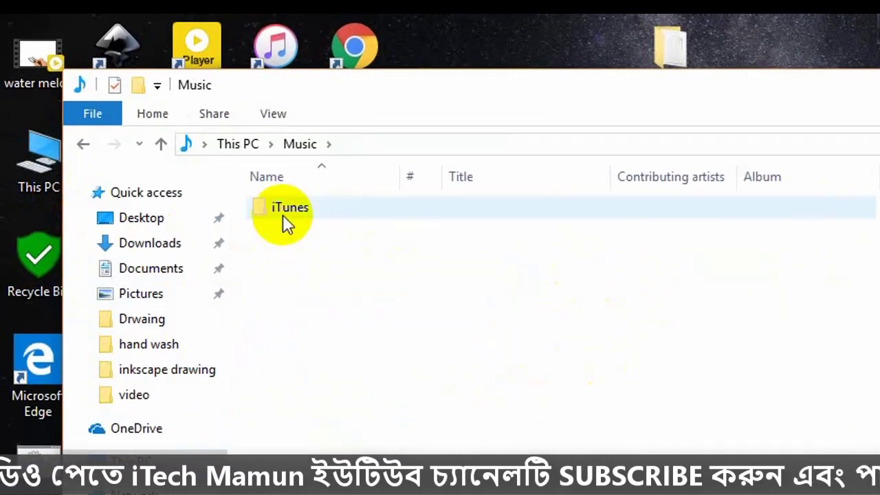
double_click(328, 208)
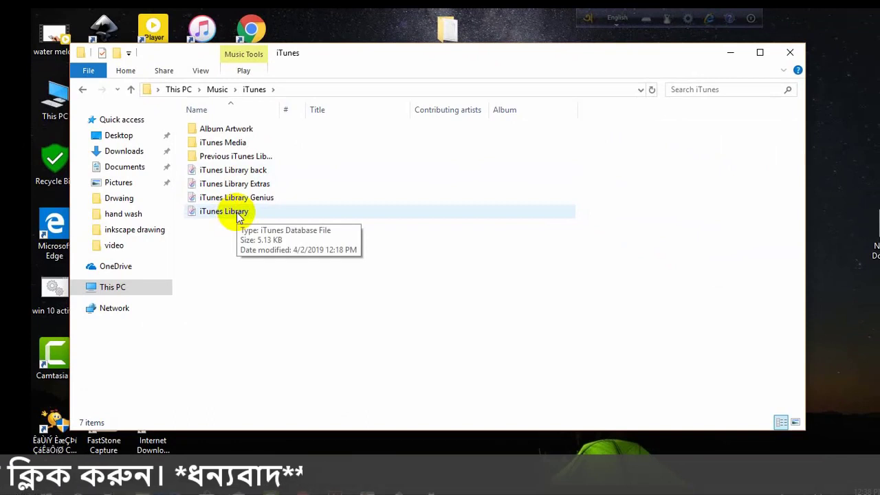
Rename the iTunes Library database file as "iTunes Library bak".
click(238, 216)
double_click(237, 214)
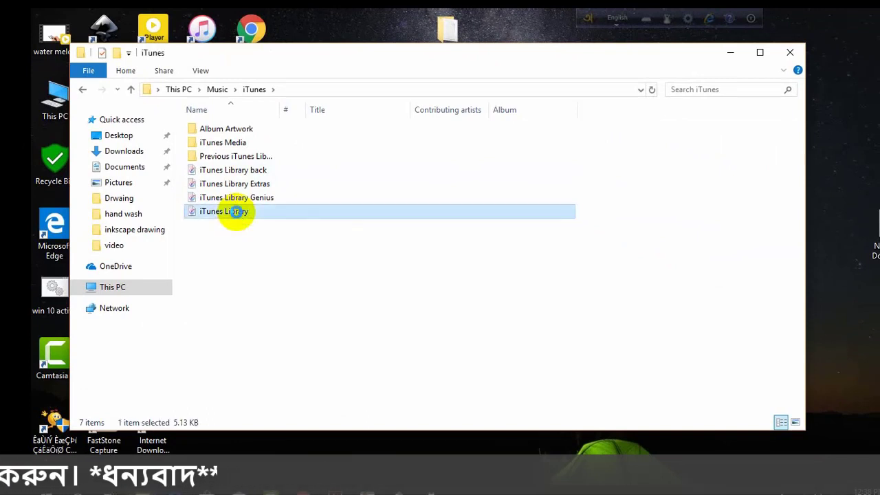
right_click(236, 212)
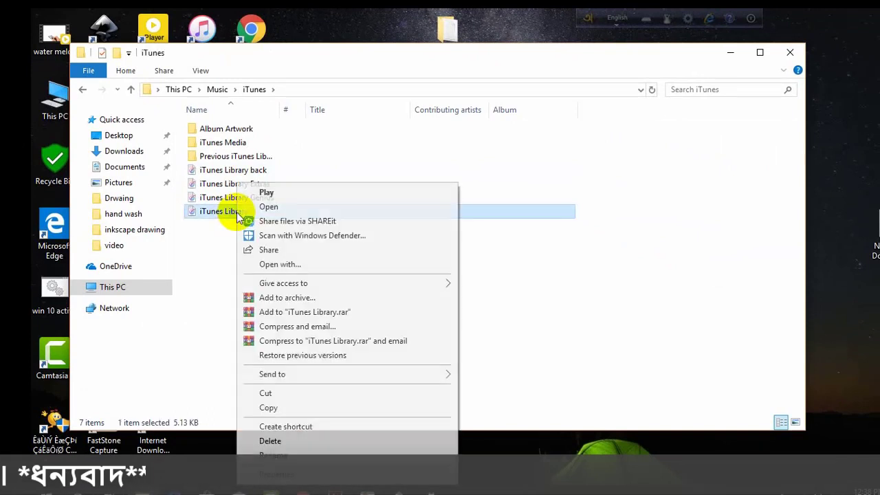
click(272, 455)
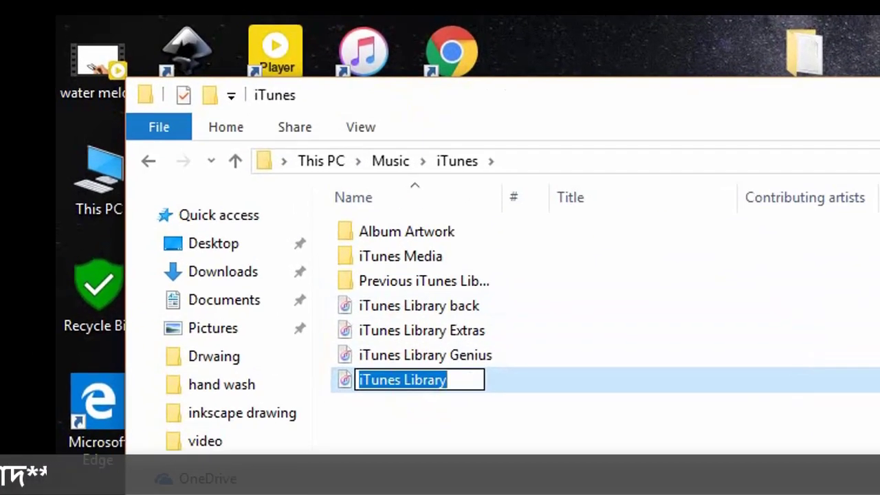
click(448, 380)
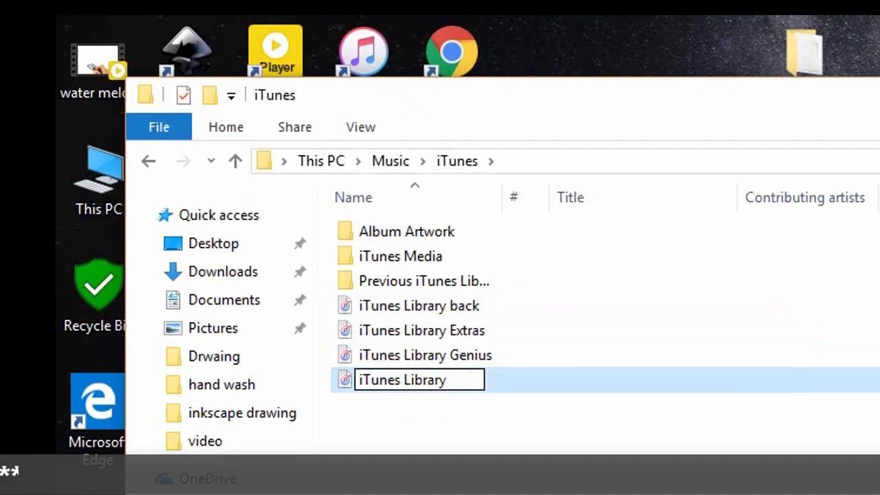
text(ba)
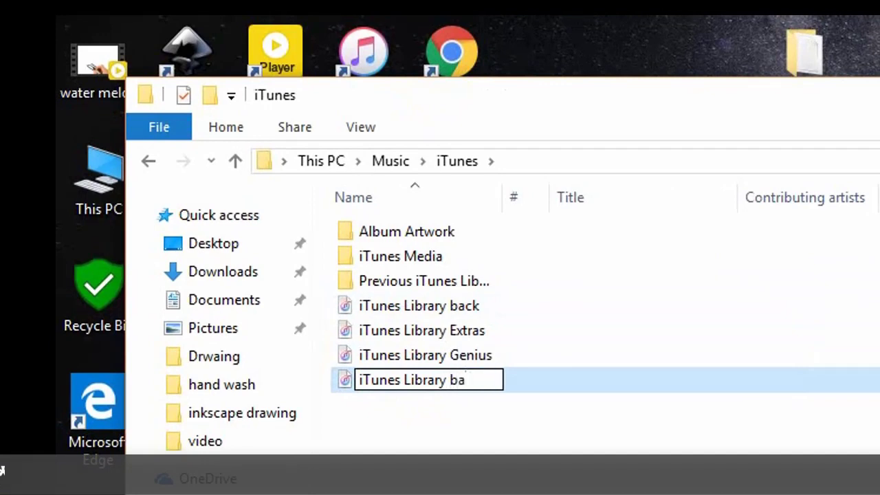
text(k)
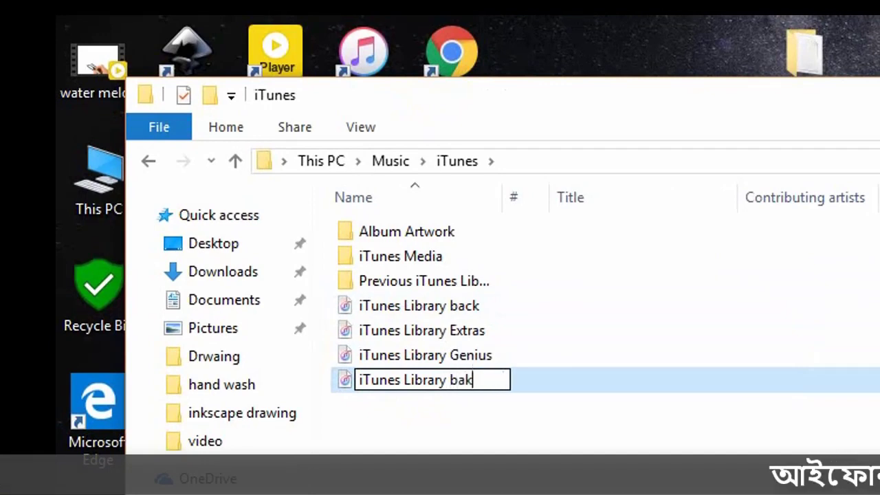
click(568, 377)
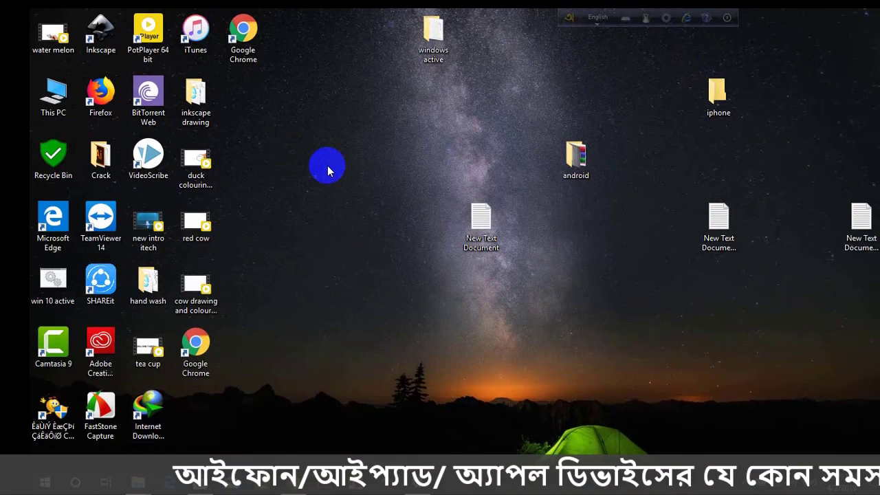
Refresh the desktop and launch the newly installed iTunes.
right_click(327, 170)
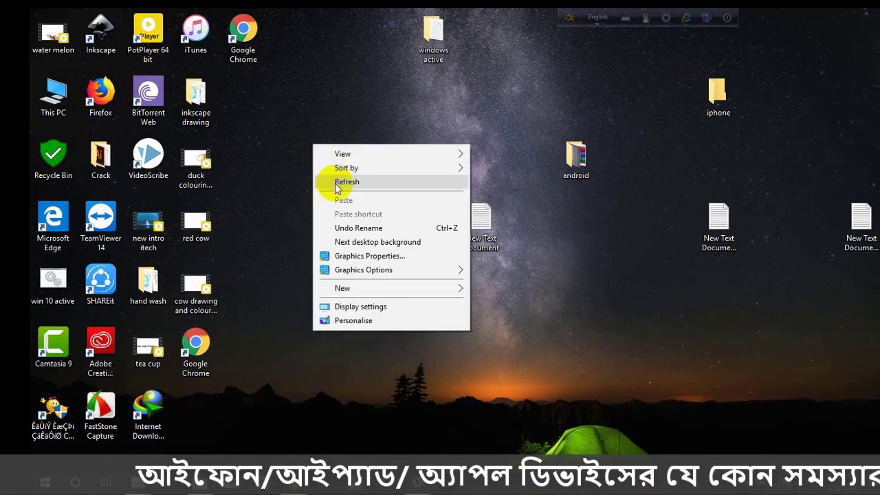
click(336, 182)
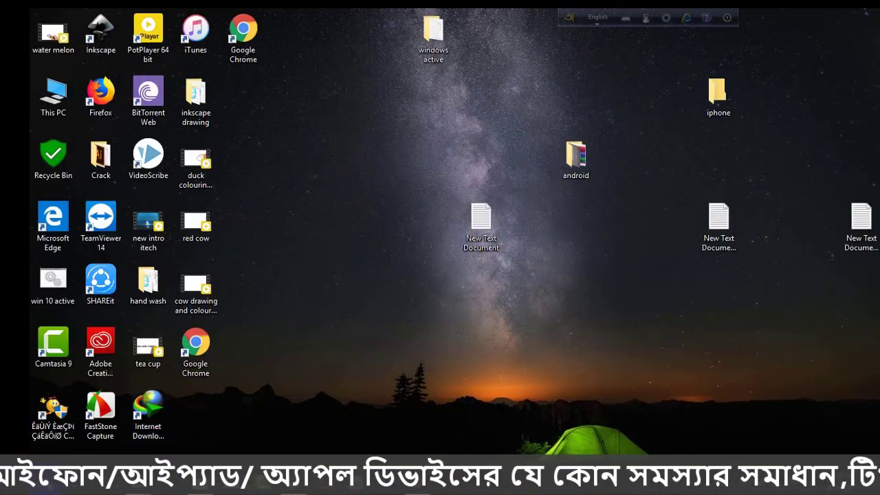
key(super)
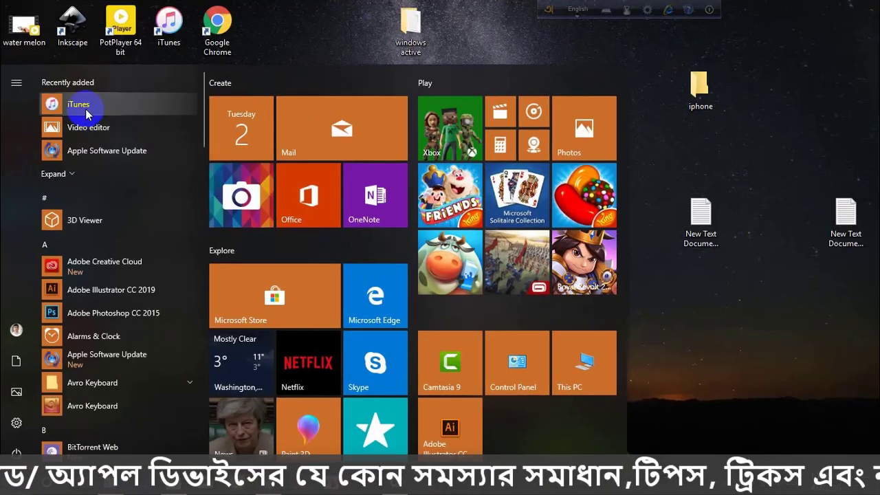
click(87, 114)
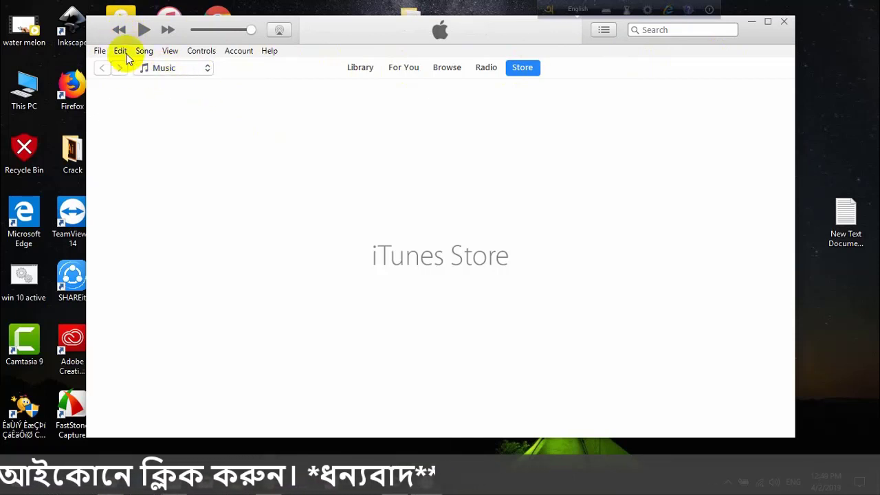
Maximize the iTunes window and dismiss the expired store session's sign-in request.
click(207, 69)
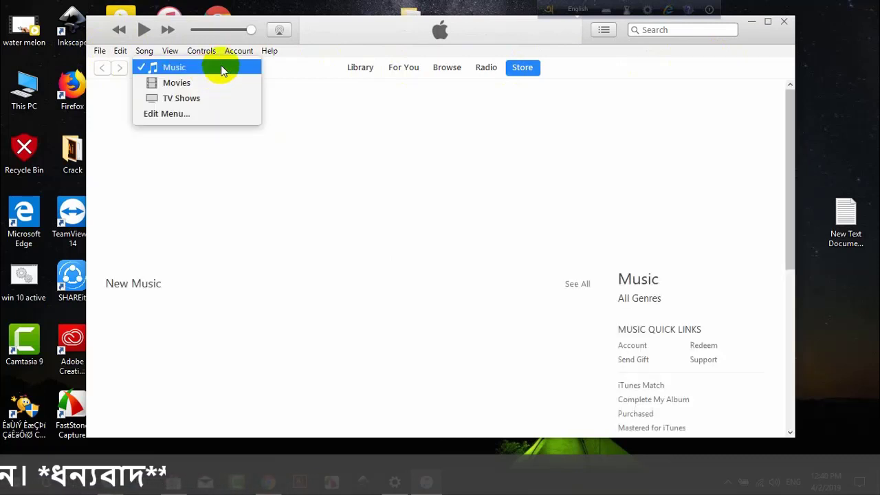
click(767, 25)
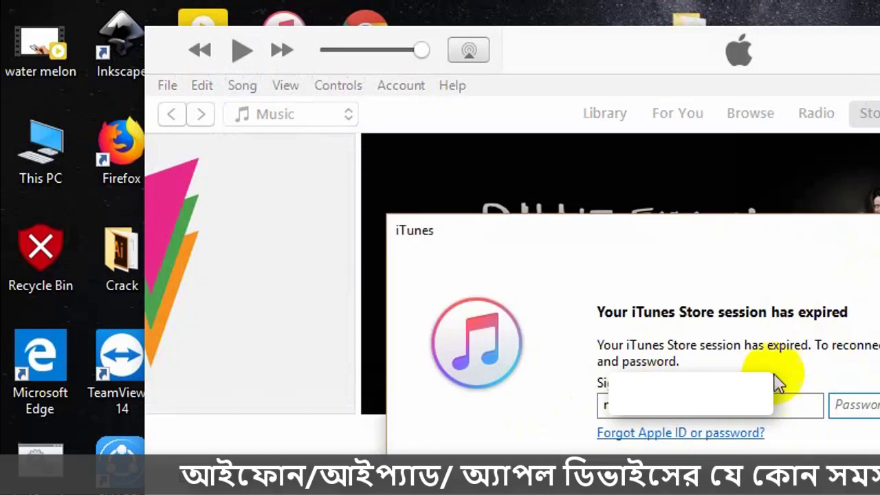
key(Escape)
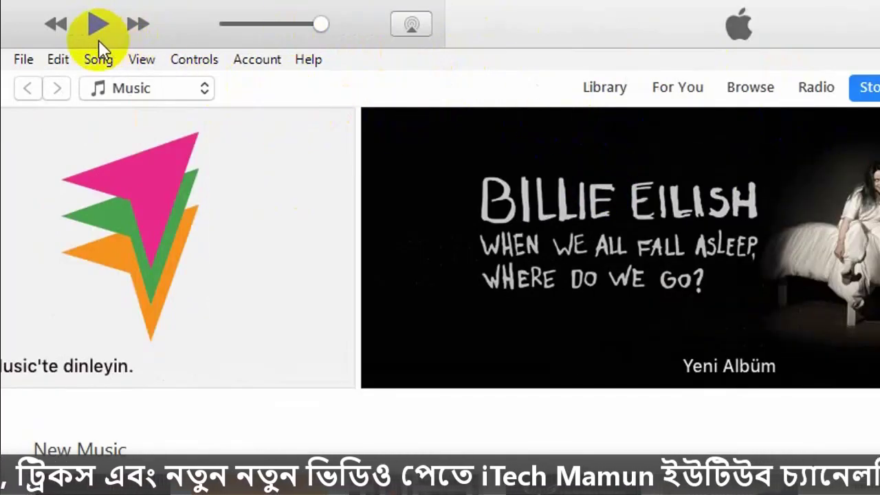
Add Apps to the items shown in the iTunes media menu.
click(200, 90)
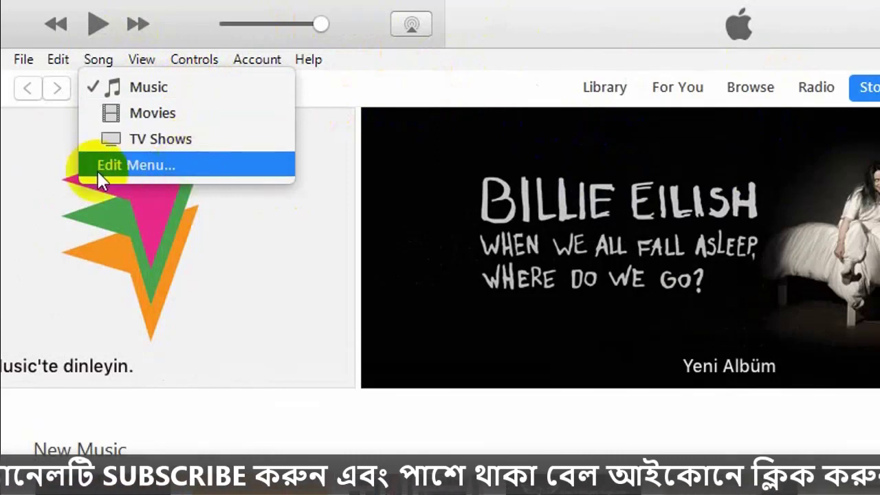
click(152, 170)
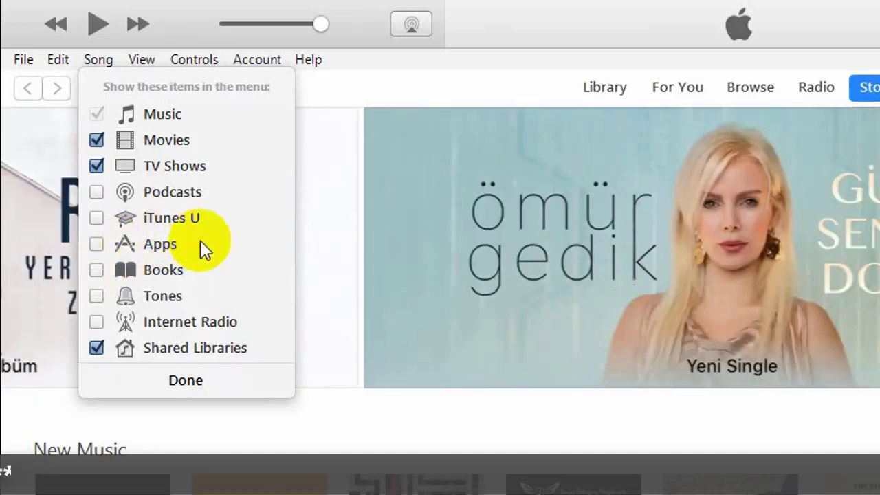
click(100, 245)
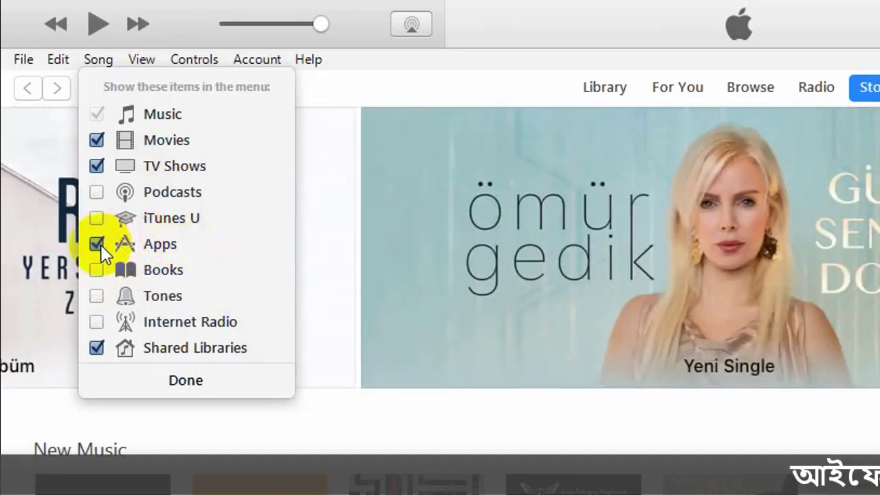
click(195, 385)
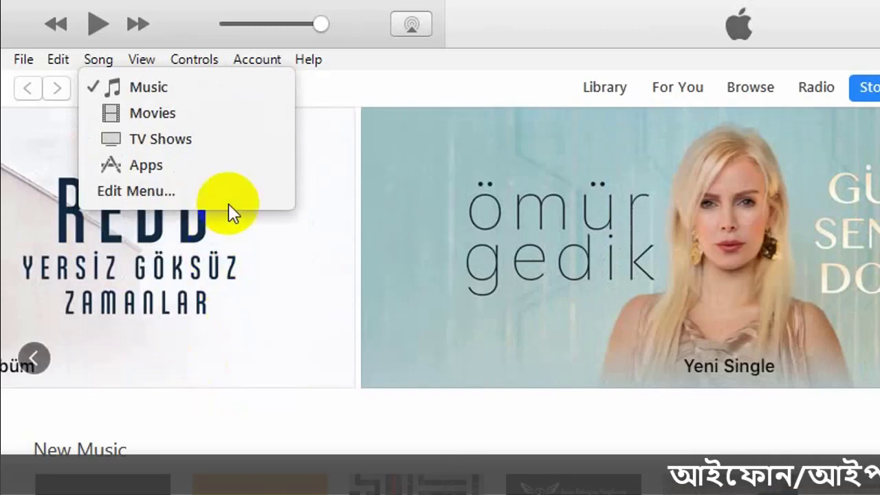
Switch the iTunes media section from Music to Apps to load the App Store.
click(136, 85)
click(192, 88)
click(172, 167)
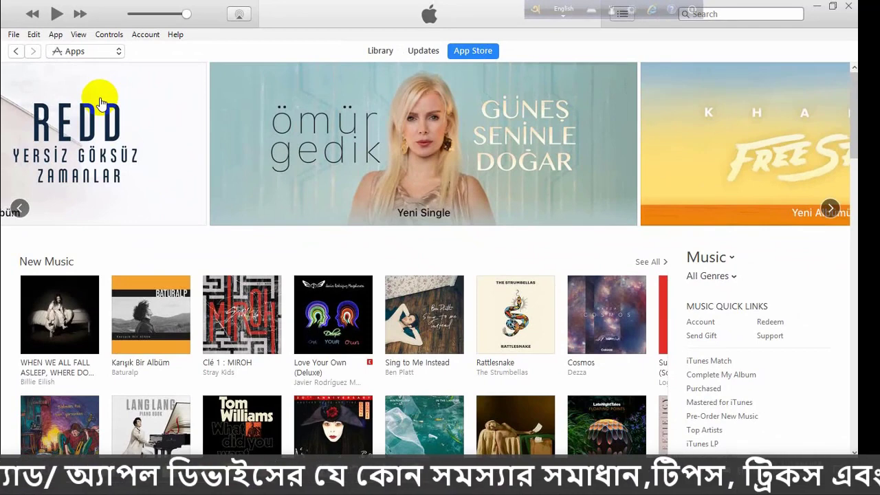
click(100, 103)
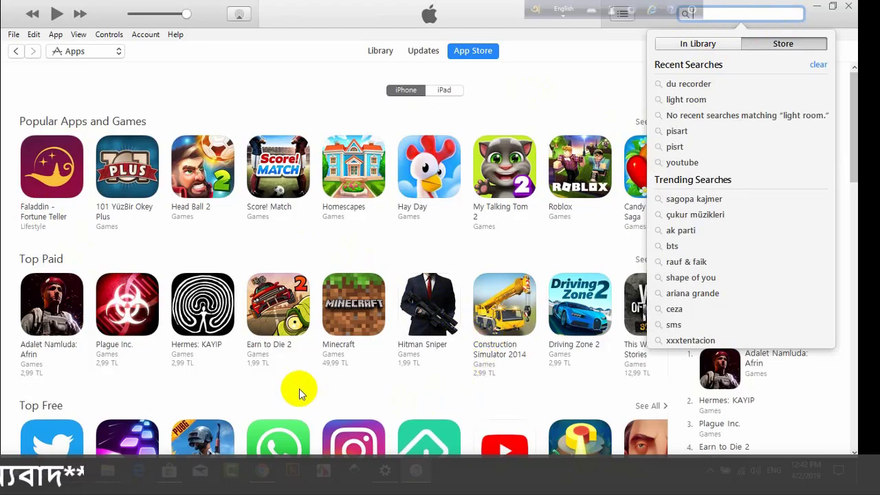
Browse the App Store front page's app charts and search the store for "pisart".
scroll(299, 388, down, 5)
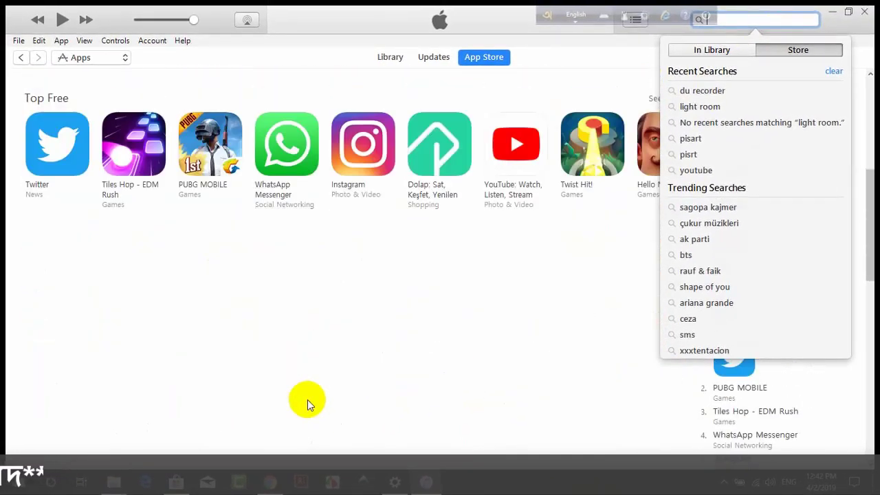
scroll(306, 404, up, 5)
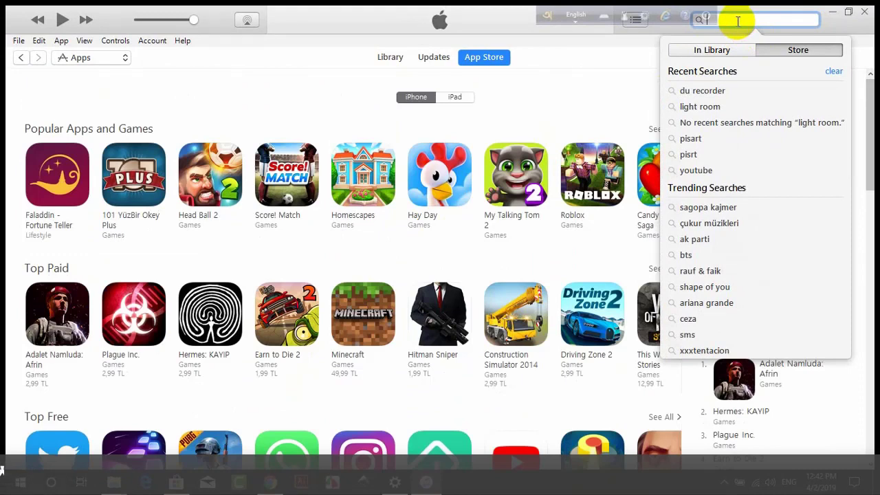
text(is)
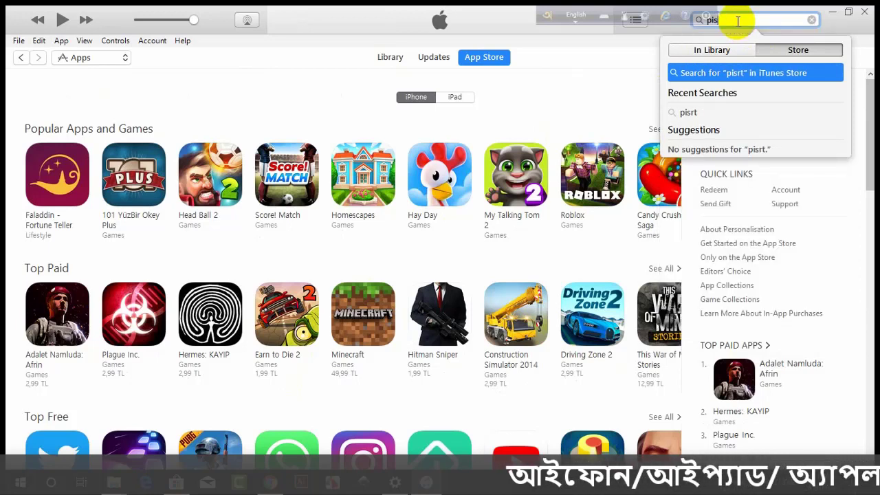
text(a)
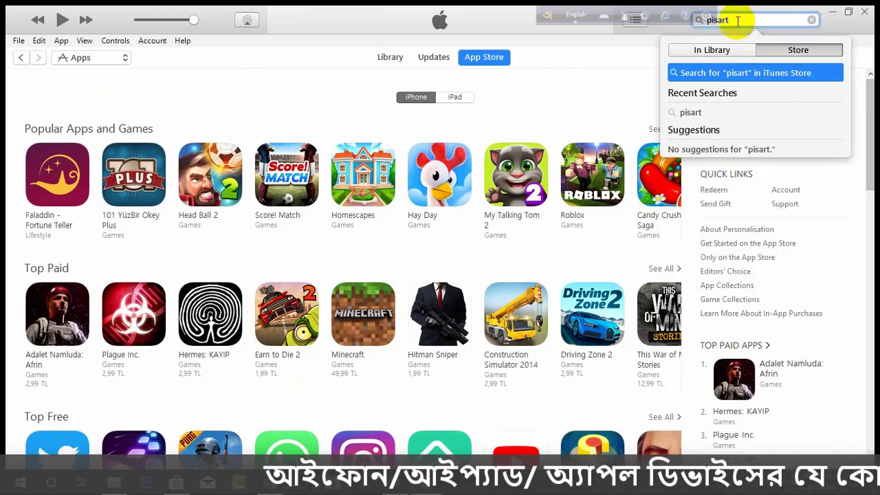
key(Return)
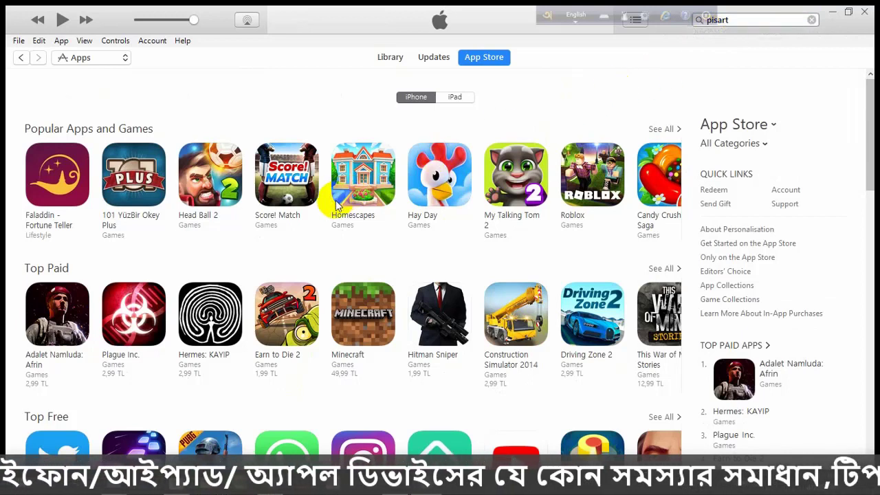
click(363, 204)
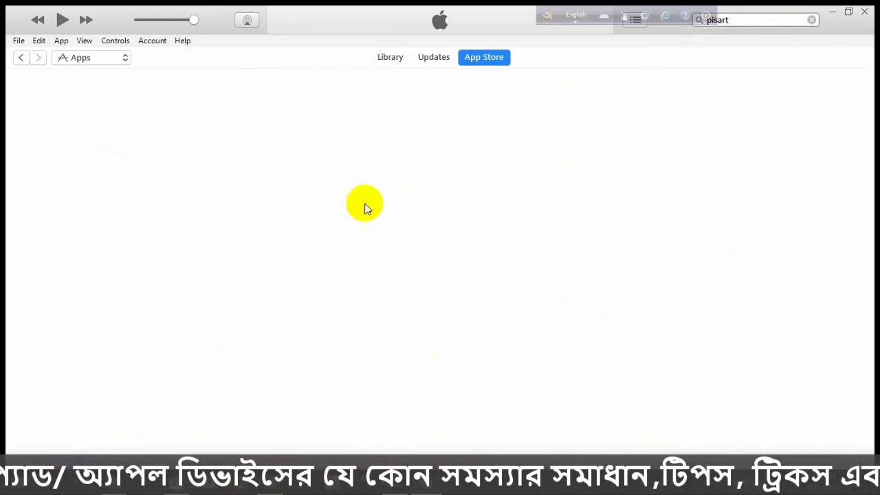